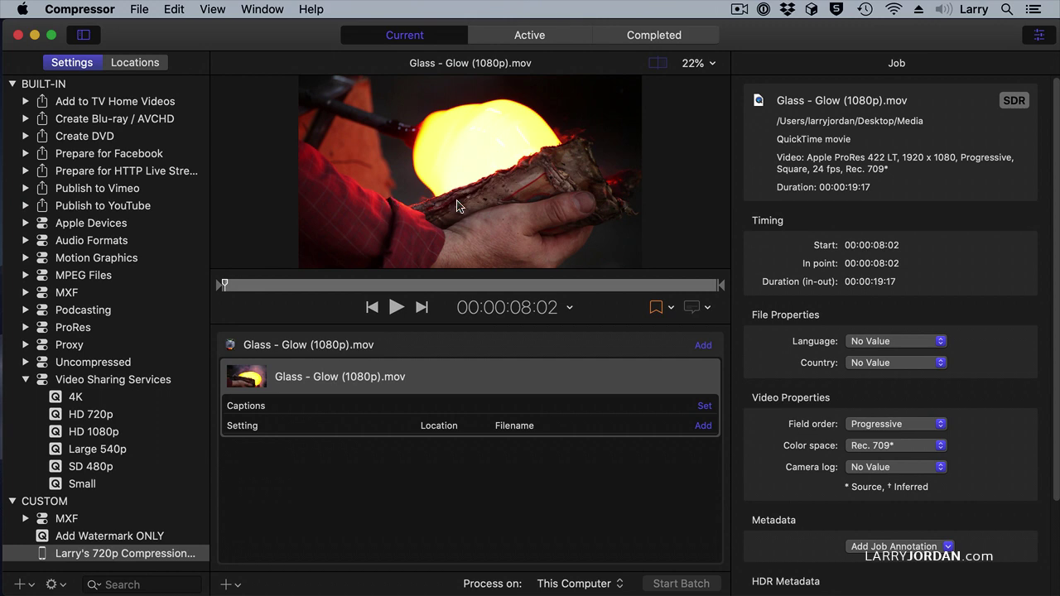
# Scrub the glass-blowing clip preview ahead to about 00:00:16:13
pyautogui.moveTo(385, 285); pyautogui.dragTo(435, 291)
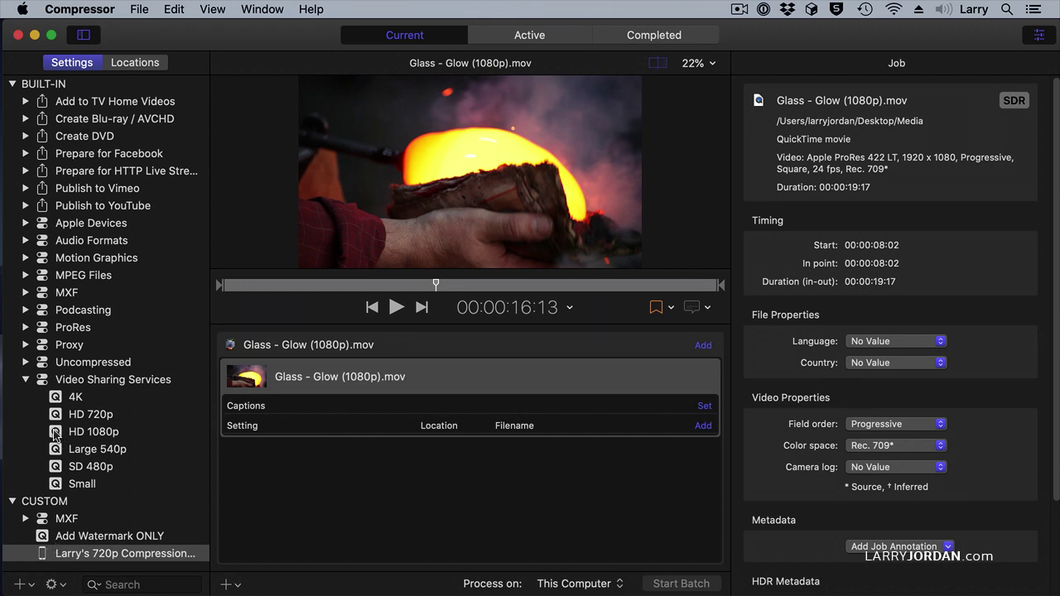
# Apply the HD 1080p setting to the glass clip and reveal its Cropping & Padding options
pyautogui.moveTo(58, 432); pyautogui.dragTo(322, 444)
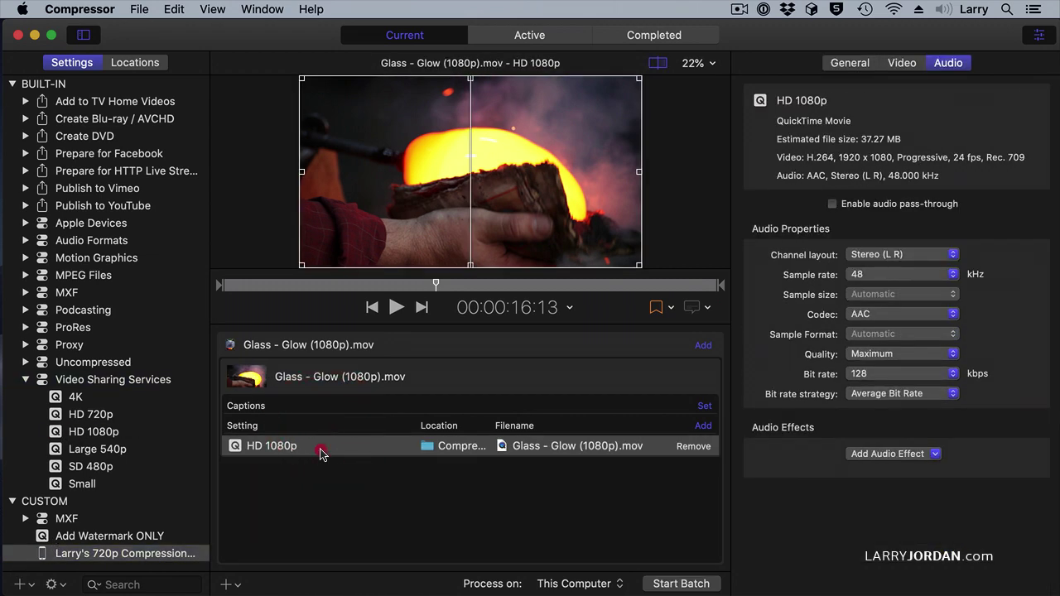
pyautogui.click(321, 450)
pyautogui.click(903, 63)
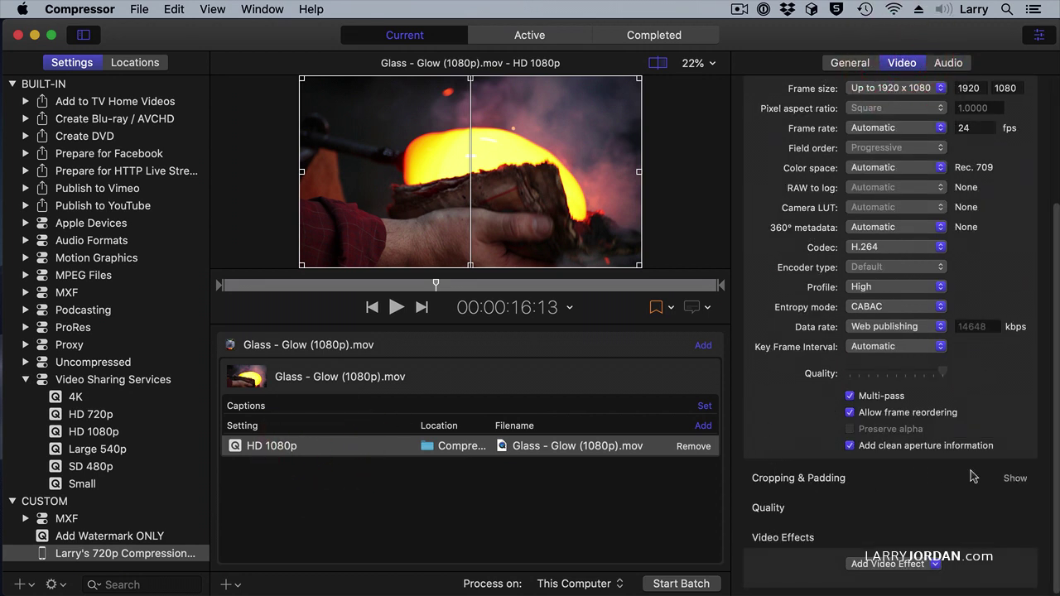
pyautogui.click(1018, 481)
# Crop the picture to 4x3 1.33:1, trimming 240 from left and right
pyautogui.scroll(-3, 1018, 485)
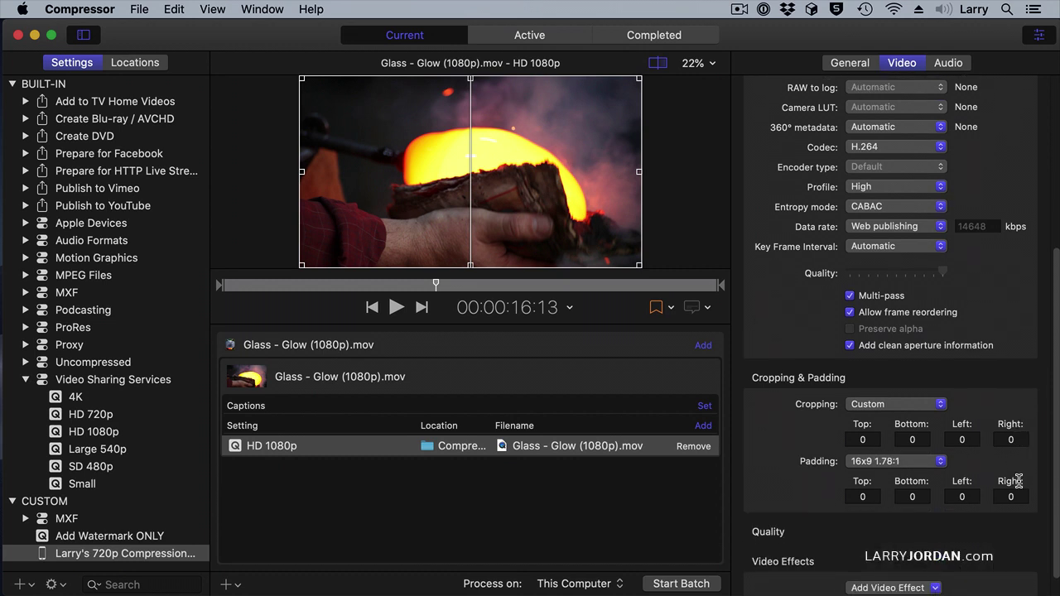
pyautogui.click(908, 405)
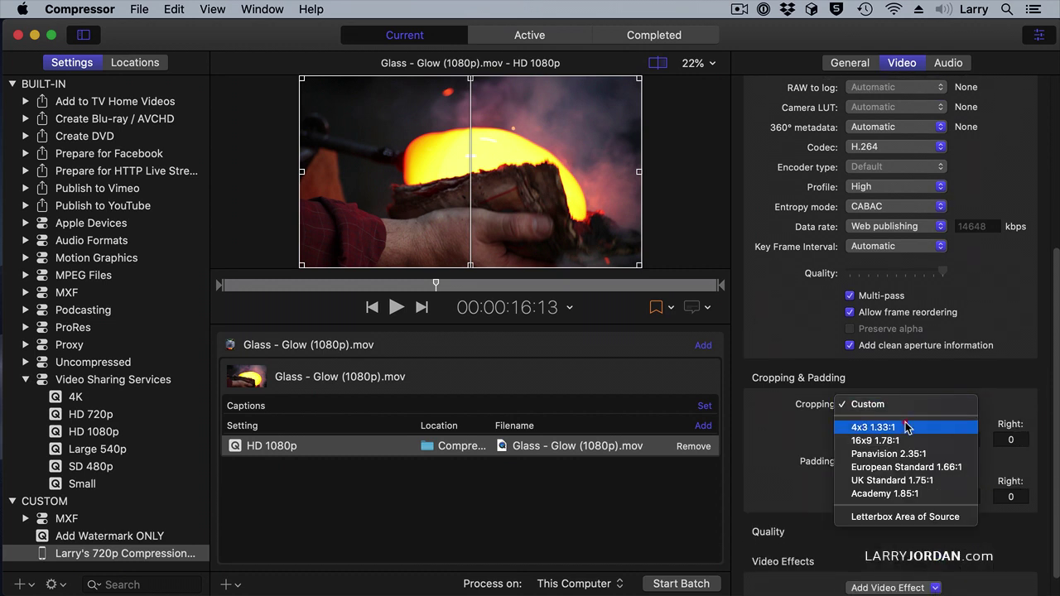
pyautogui.click(905, 435)
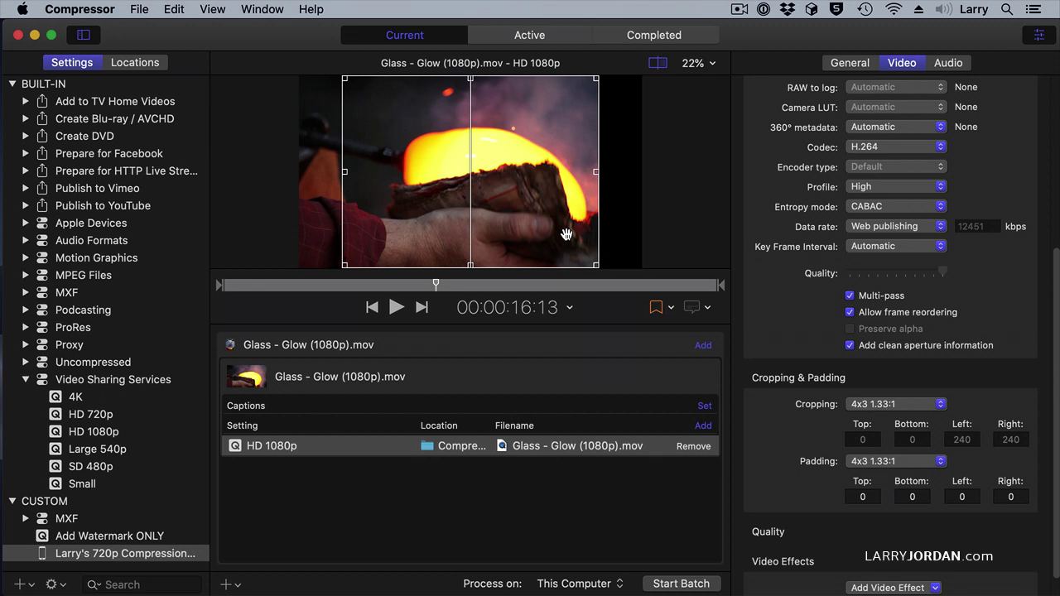
pyautogui.moveTo(470, 166)
pyautogui.mouseDown()
pyautogui.moveTo(401, 170)
pyautogui.moveTo(555, 174)
pyautogui.moveTo(456, 177)
pyautogui.moveTo(473, 179)
pyautogui.mouseUp()
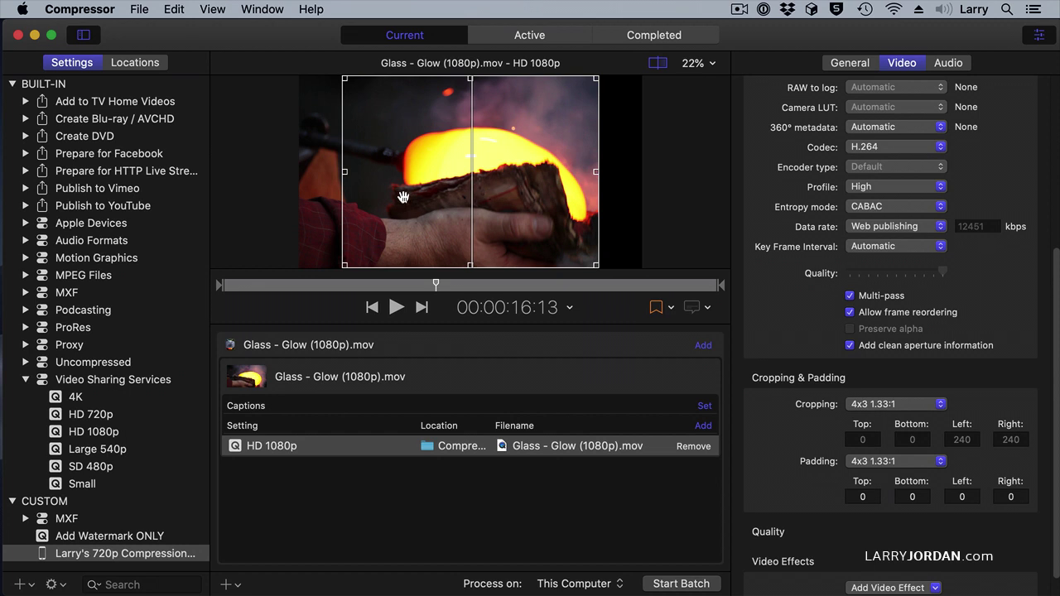
# Toggle the viewer's crop overlay off and on twice
pyautogui.click(657, 64)
pyautogui.click(657, 64)
pyautogui.click(657, 63)
pyautogui.click(657, 63)
# Change the crop to Panavision 2.35:1, trimming 131 from top and bottom
pyautogui.click(896, 405)
pyautogui.click(898, 431)
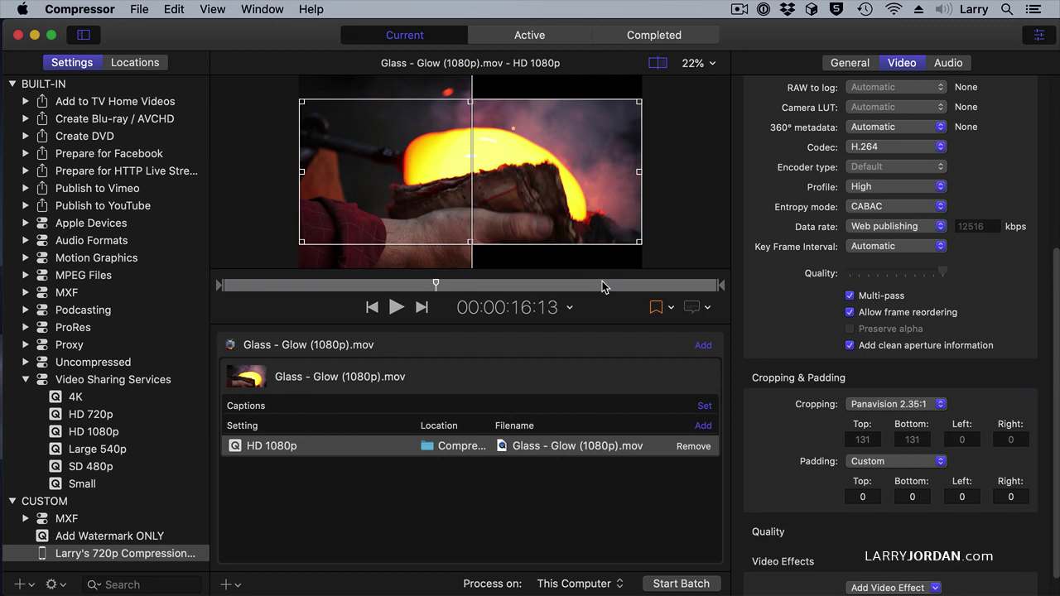
pyautogui.click(868, 405)
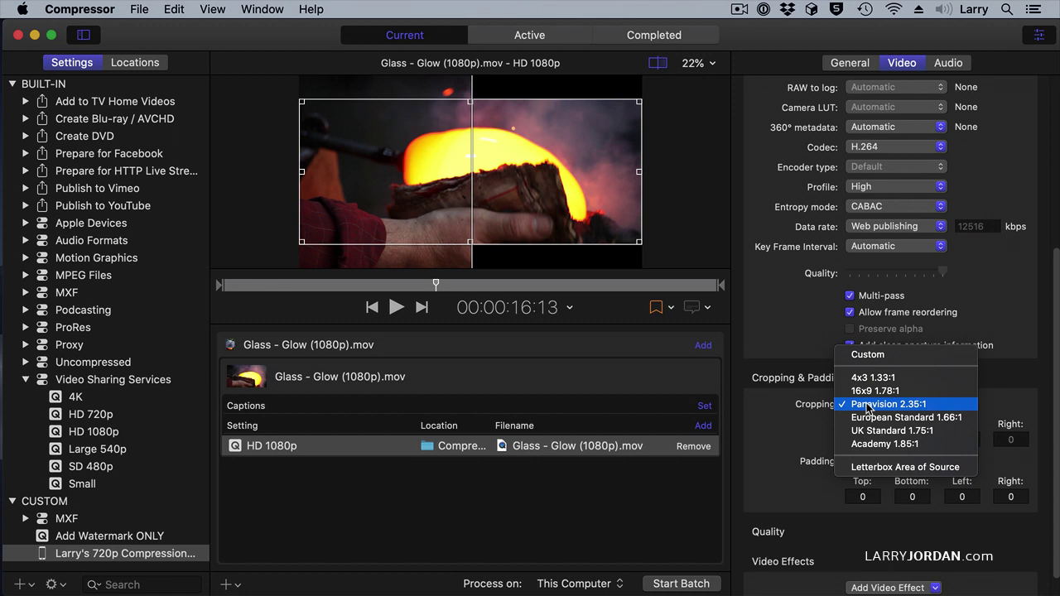
pyautogui.click(796, 415)
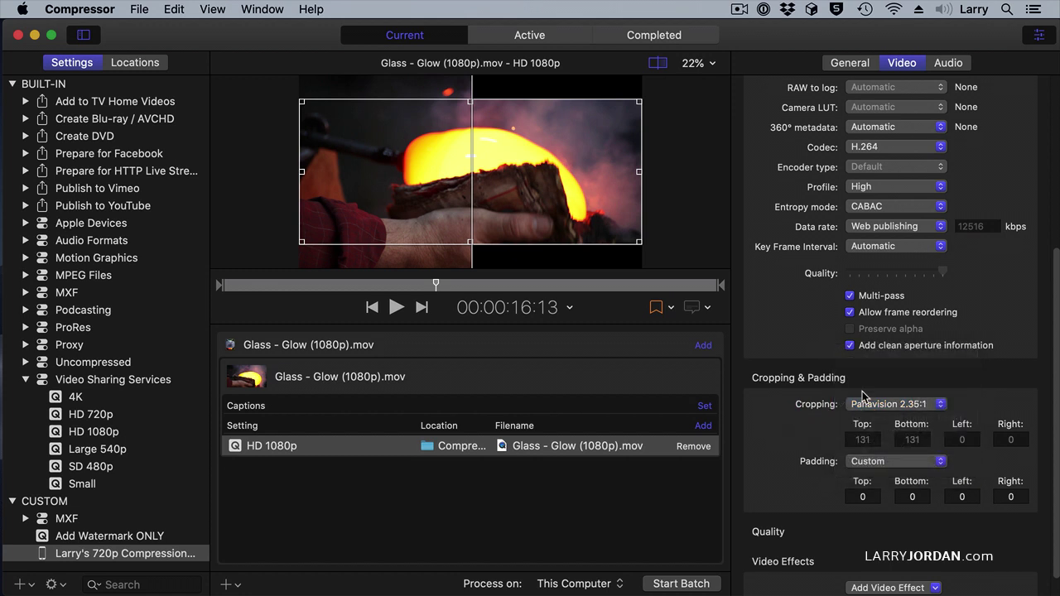
# Set a Custom crop of Top 0, Bottom 0, Left 656, Right 656 for a 608 x 1080 frame
pyautogui.click(865, 403)
pyautogui.click(874, 352)
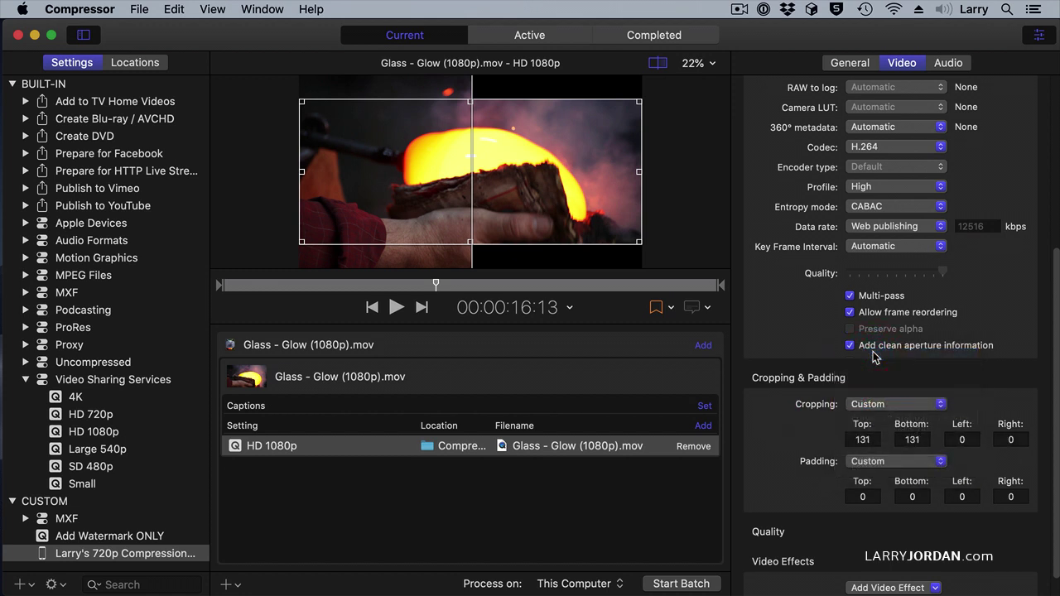
pyautogui.click(866, 437)
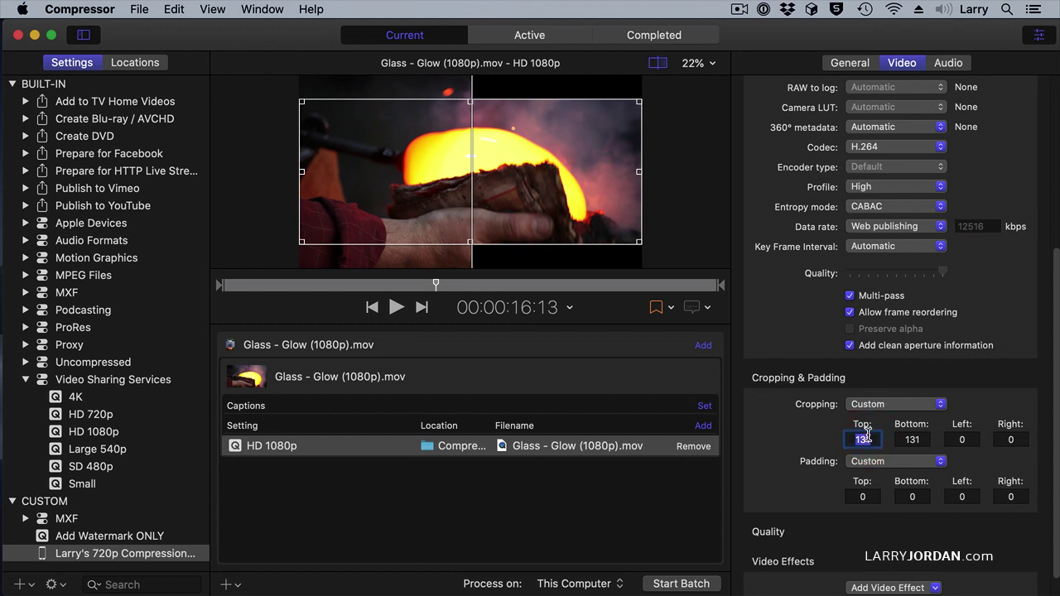
pyautogui.write('0')
pyautogui.press('Tab')
pyautogui.write('0')
pyautogui.press('Tab')
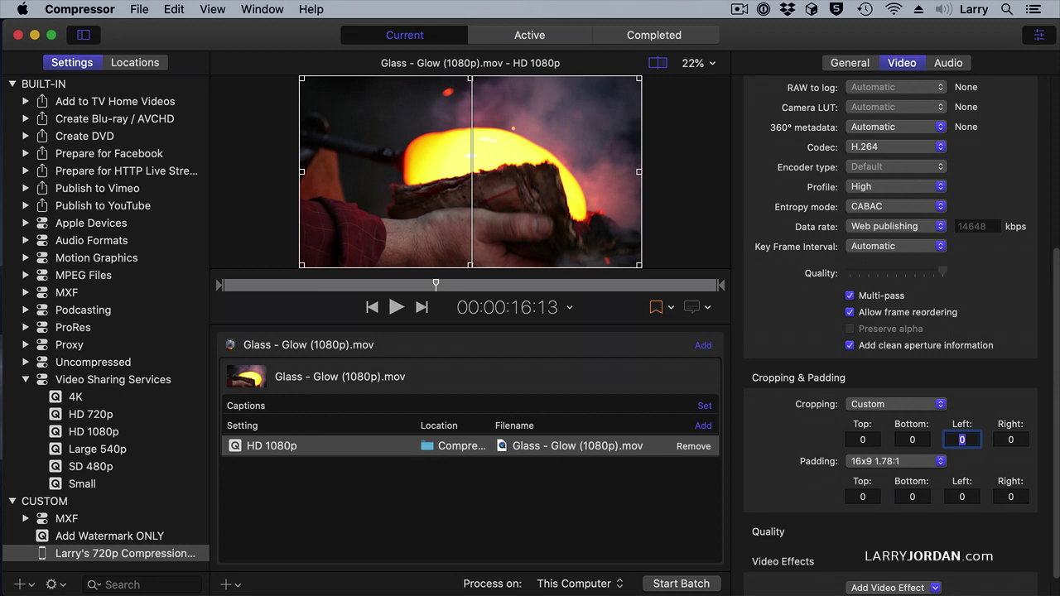
pyautogui.write('656')
pyautogui.press('Tab')
pyautogui.write('656')
pyautogui.press('Tab')
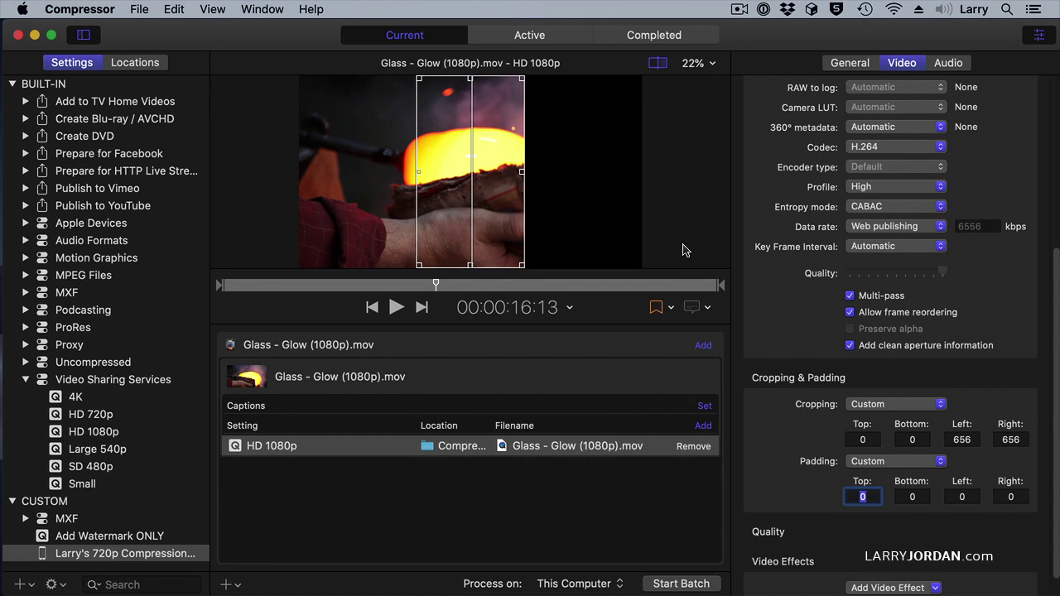
# Slide the crop box over the glass and drag its right, left and top edges, ending at Left 787, Right 183
pyautogui.moveTo(480, 230); pyautogui.dragTo(528, 245)
pyautogui.click(532, 243)
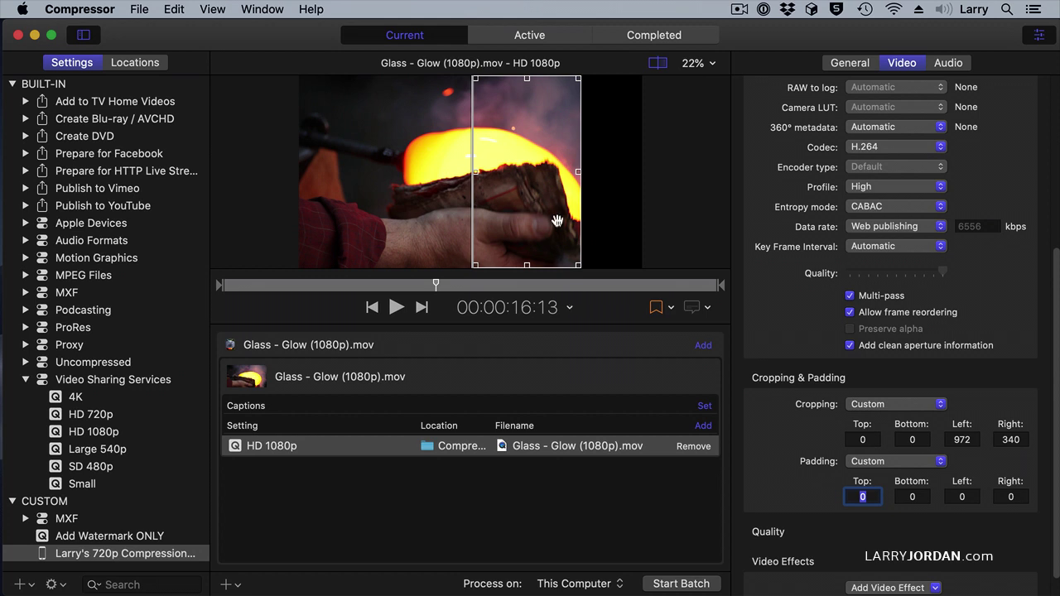
pyautogui.moveTo(581, 172); pyautogui.dragTo(631, 174)
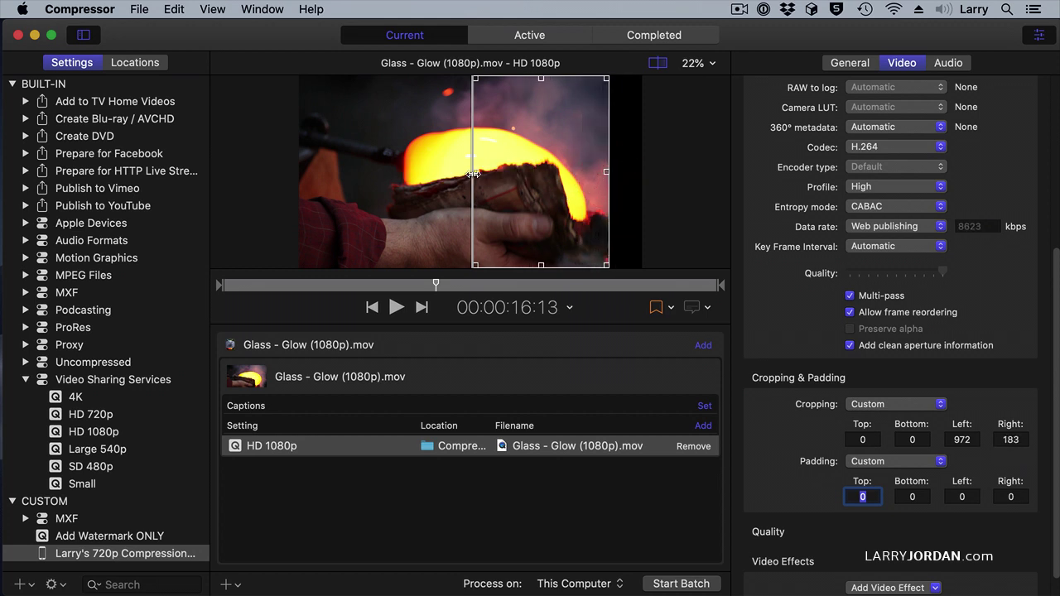
pyautogui.moveTo(473, 173); pyautogui.dragTo(407, 174)
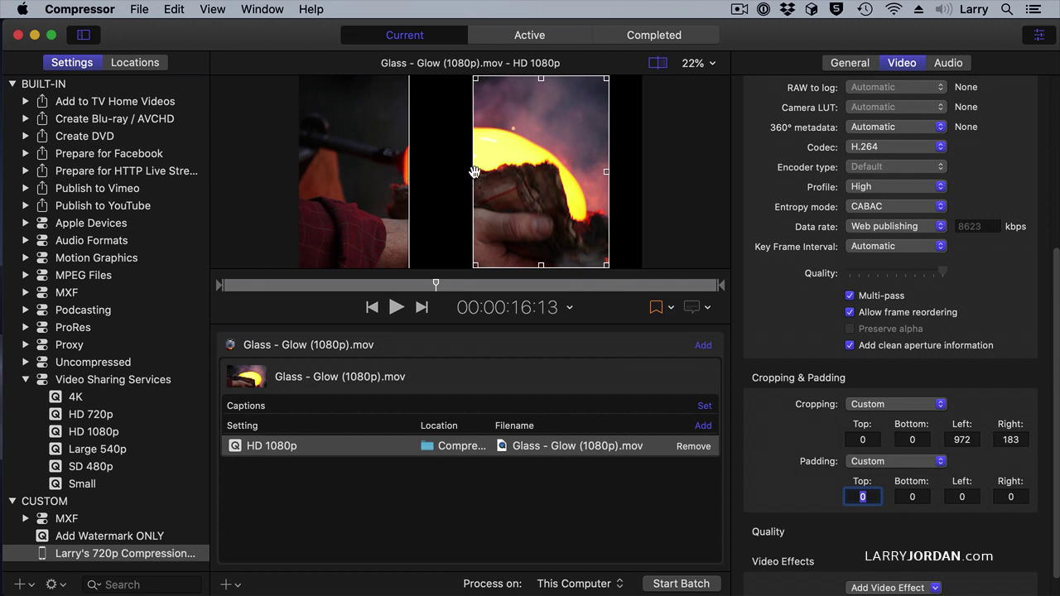
pyautogui.moveTo(473, 176); pyautogui.dragTo(440, 174)
pyautogui.moveTo(523, 78); pyautogui.dragTo(530, 110)
# Re-enter Top 0, Left 656, Right 656, then slide the tall crop right to Left 1101, Right 211
pyautogui.click(863, 438)
pyautogui.doubleClick(863, 438)
pyautogui.write('0')
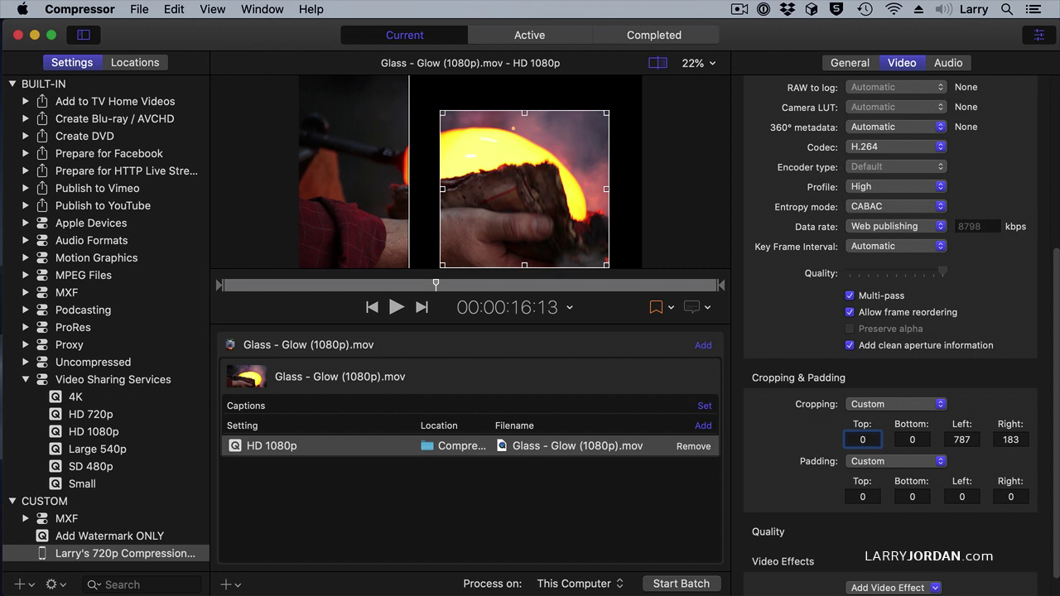
pyautogui.press('Tab')
pyautogui.press('Tab')
pyautogui.write('656')
pyautogui.press('Tab')
pyautogui.write('656')
pyautogui.press('Tab')
pyautogui.moveTo(469, 225); pyautogui.dragTo(581, 224)
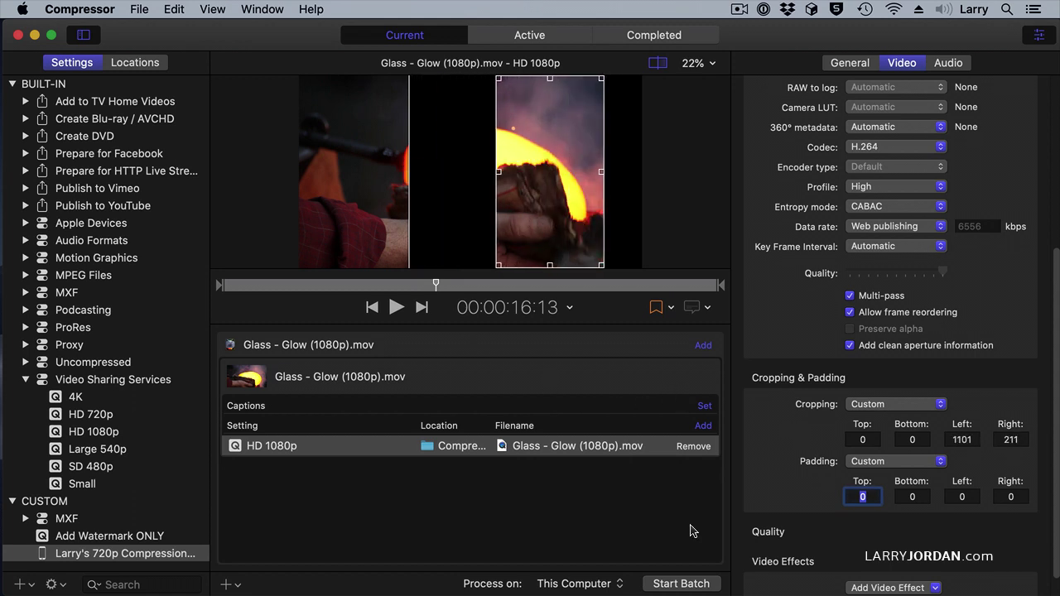
# Hide the crop overlay, encode the batch, and open the exported Glass - Glow (1080p).mov from Compressed Files
pyautogui.click(660, 65)
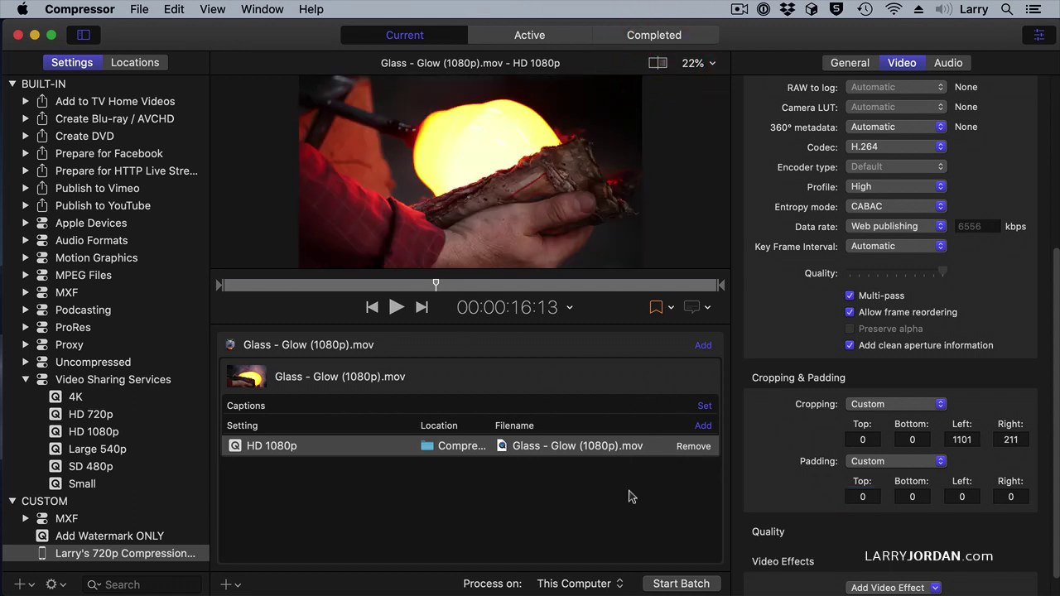
pyautogui.click(677, 584)
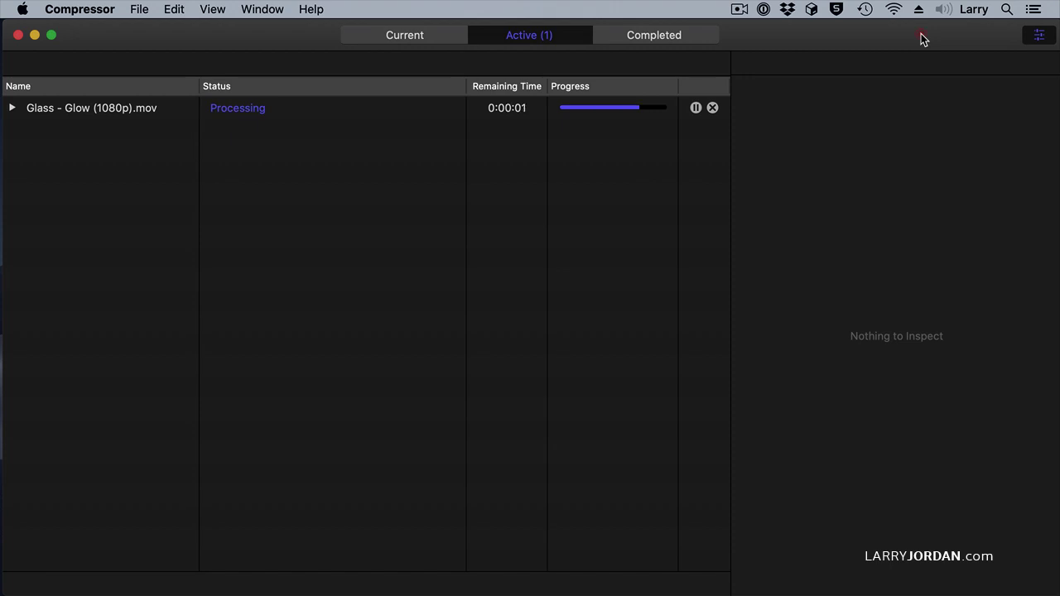
pyautogui.moveTo(928, 35); pyautogui.dragTo(767, 34)
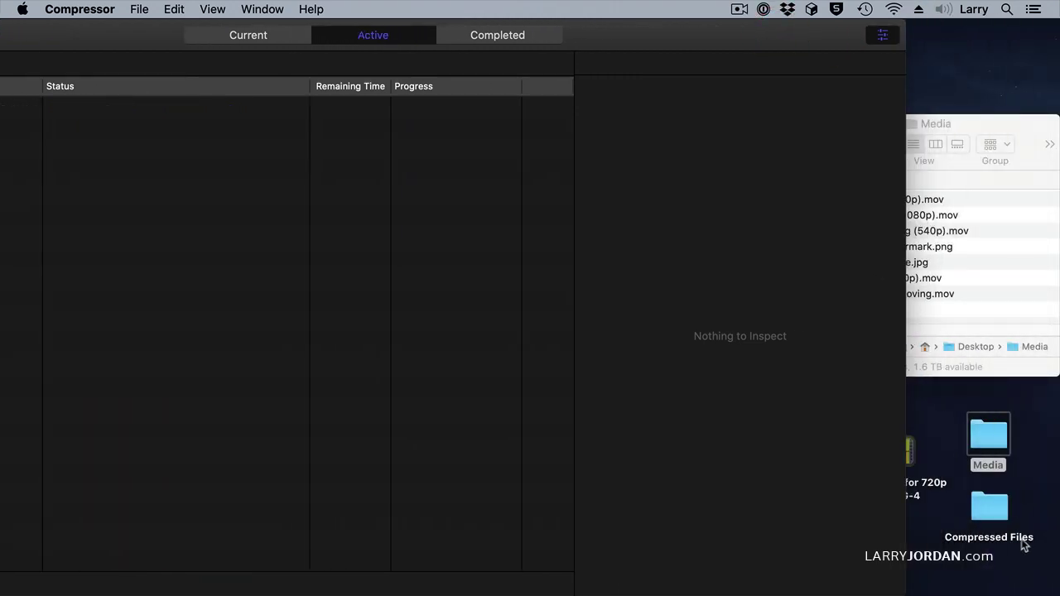
pyautogui.doubleClick(985, 504)
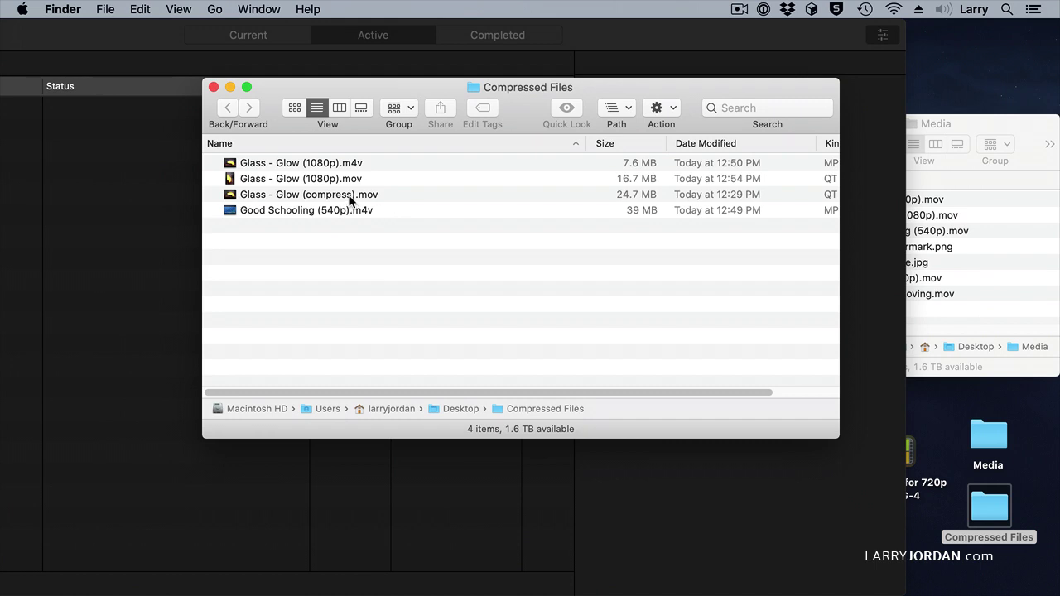
pyautogui.doubleClick(322, 179)
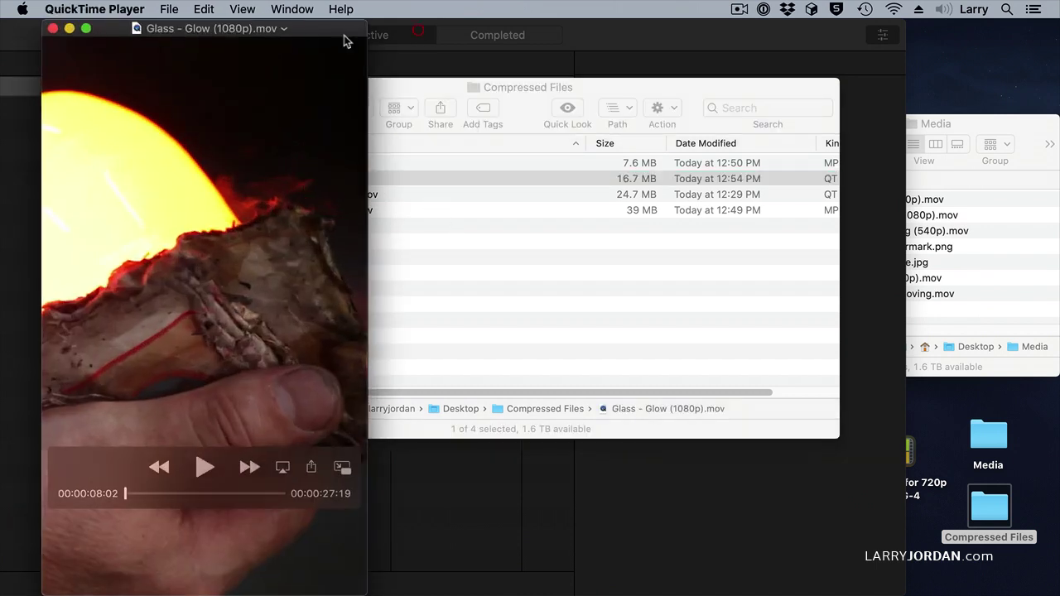
# Centre the QuickTime window on screen and play the vertical glass-blowing movie
pyautogui.moveTo(322, 41); pyautogui.dragTo(596, 38)
pyautogui.press('space')
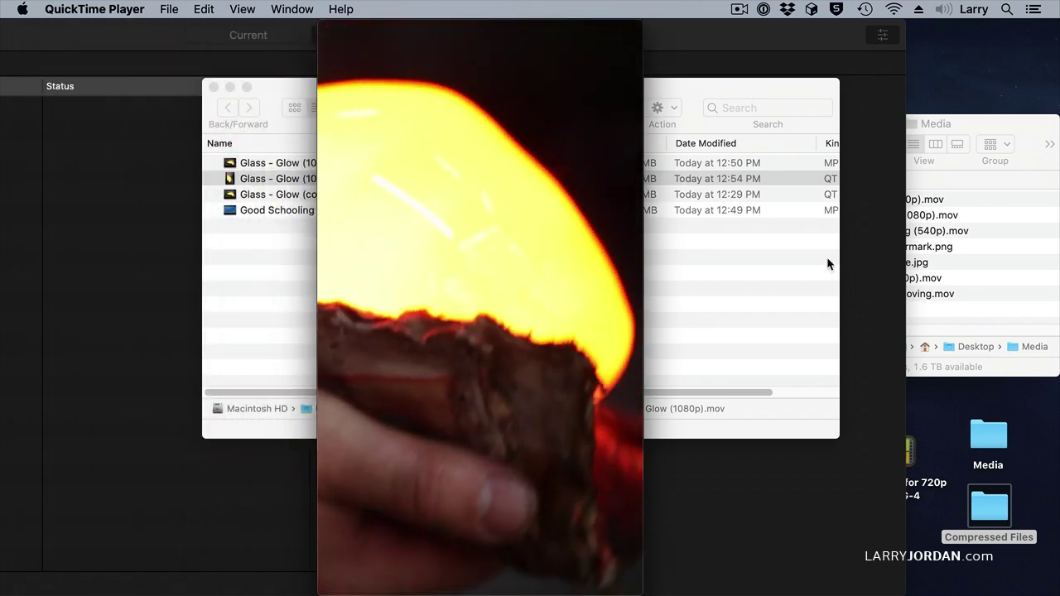